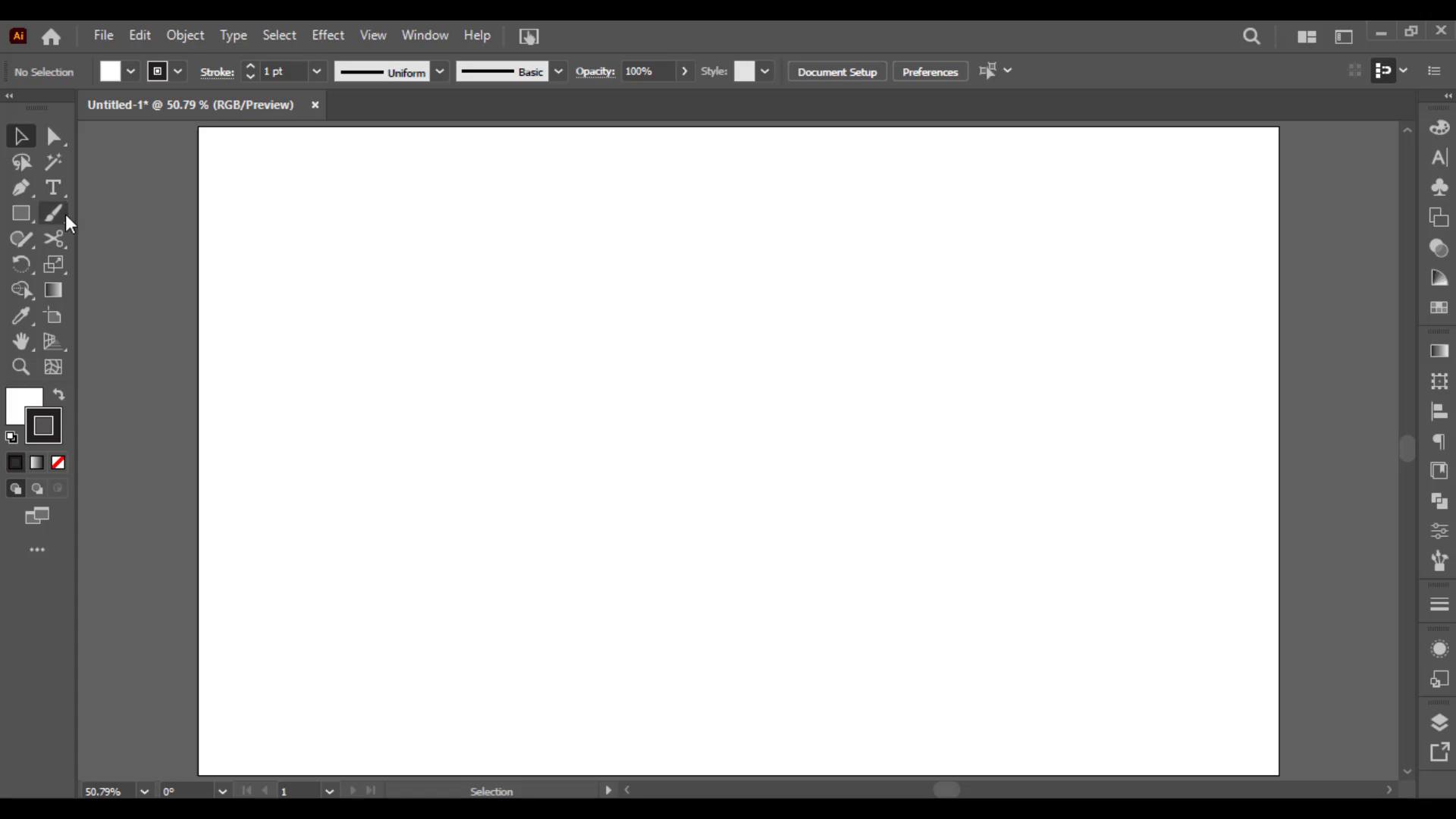
Activate the Paintbrush Tool from the toolbar flyout for freehand brush painting.
{"action": "left_click_drag", "start_coordinate": [65, 215], "coordinate": [124, 214]}
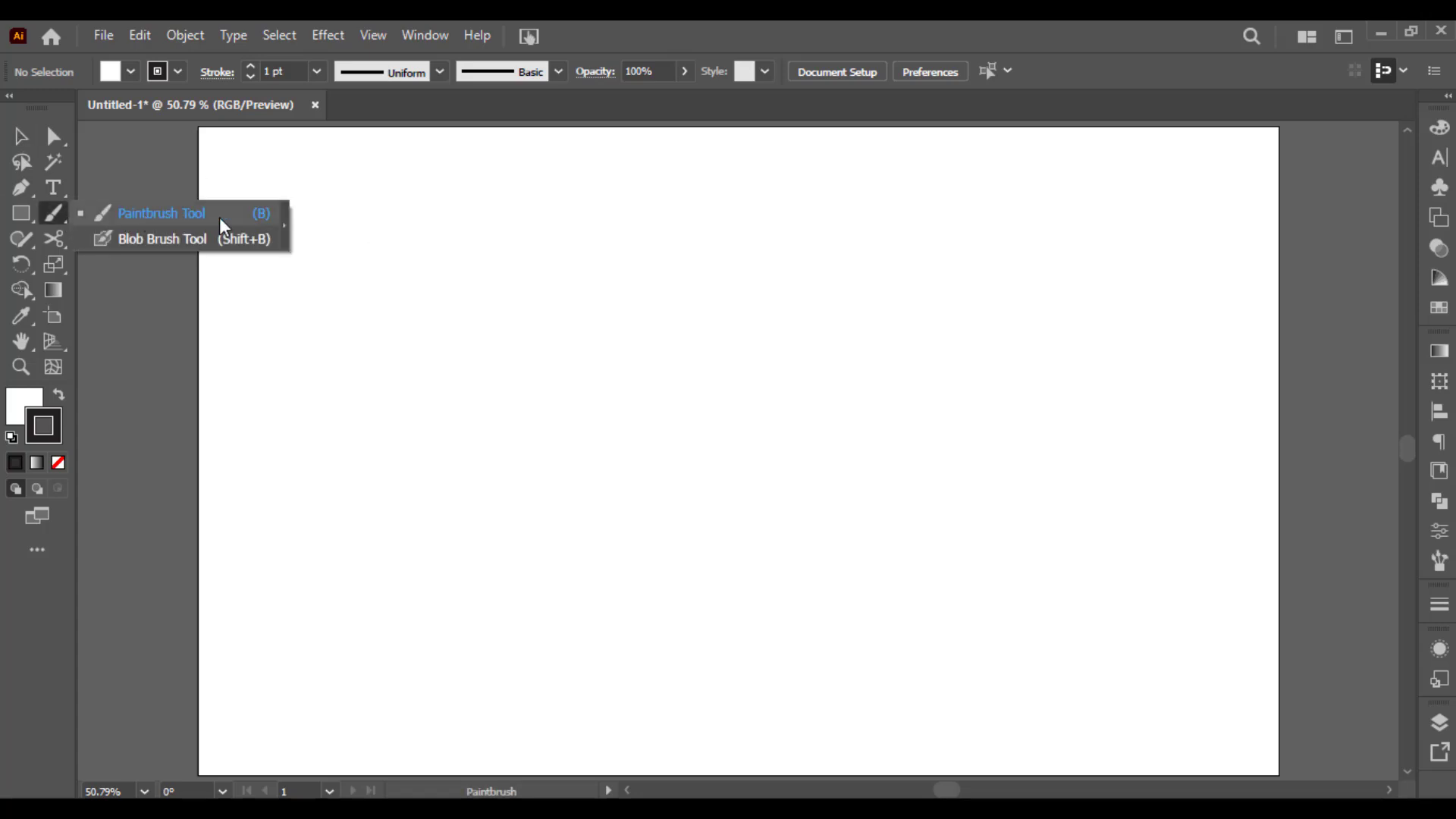
{"action": "left_click", "coordinate": [176, 215]}
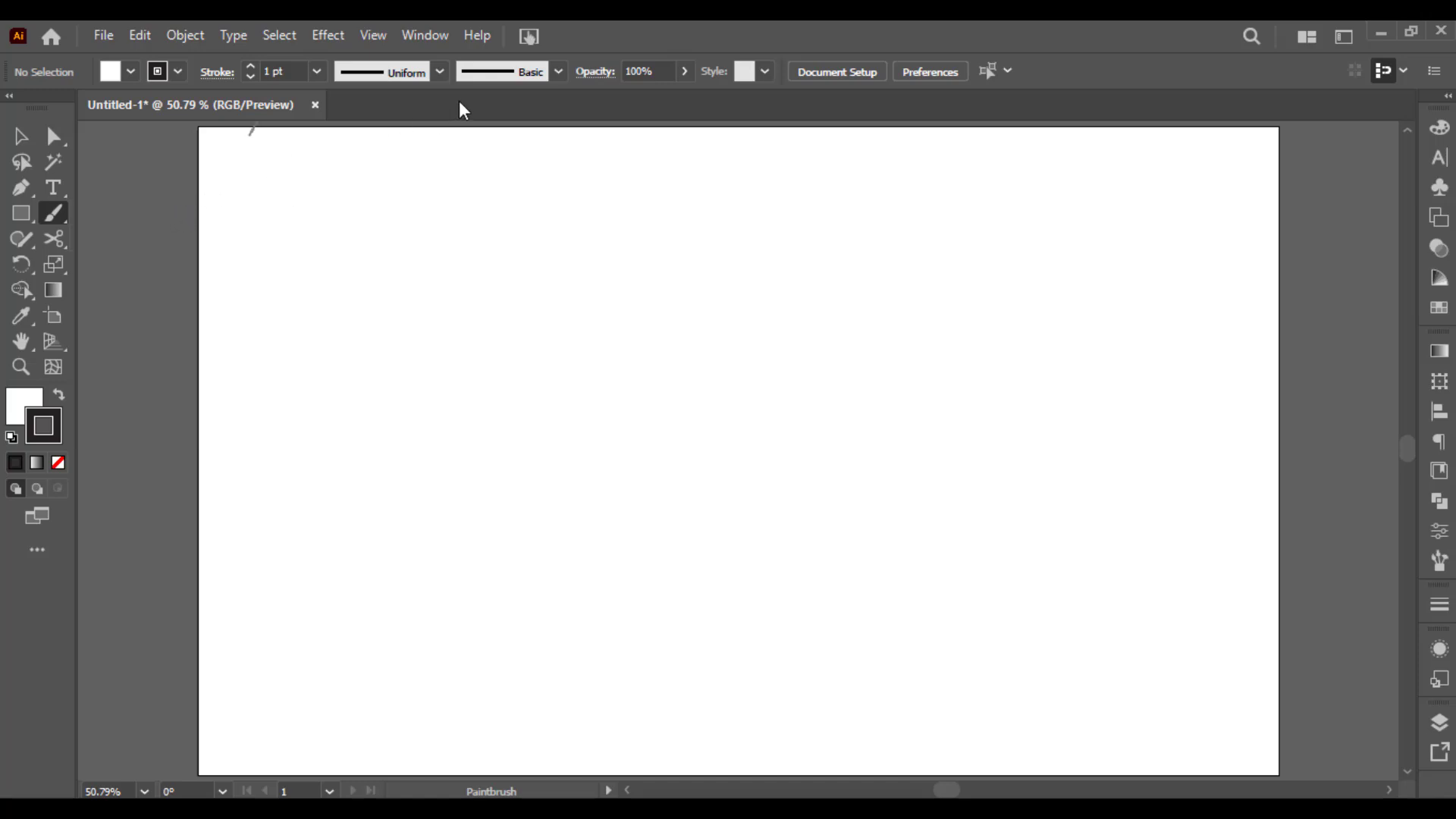
Start a New Brush from the Brush Definition list, keeping the Calligraphic type.
{"action": "left_click", "coordinate": [496, 72]}
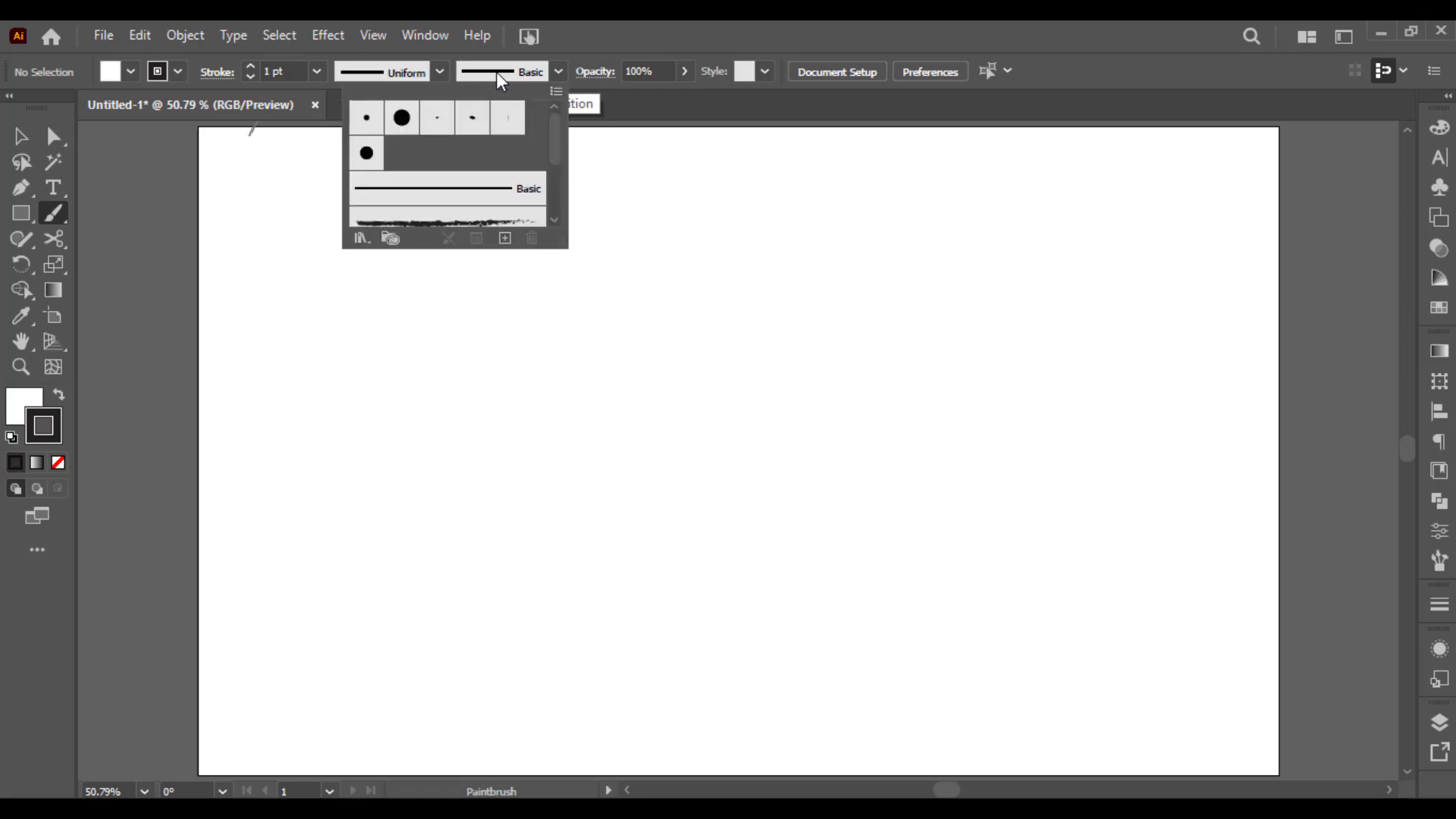
{"action": "left_click", "coordinate": [506, 241]}
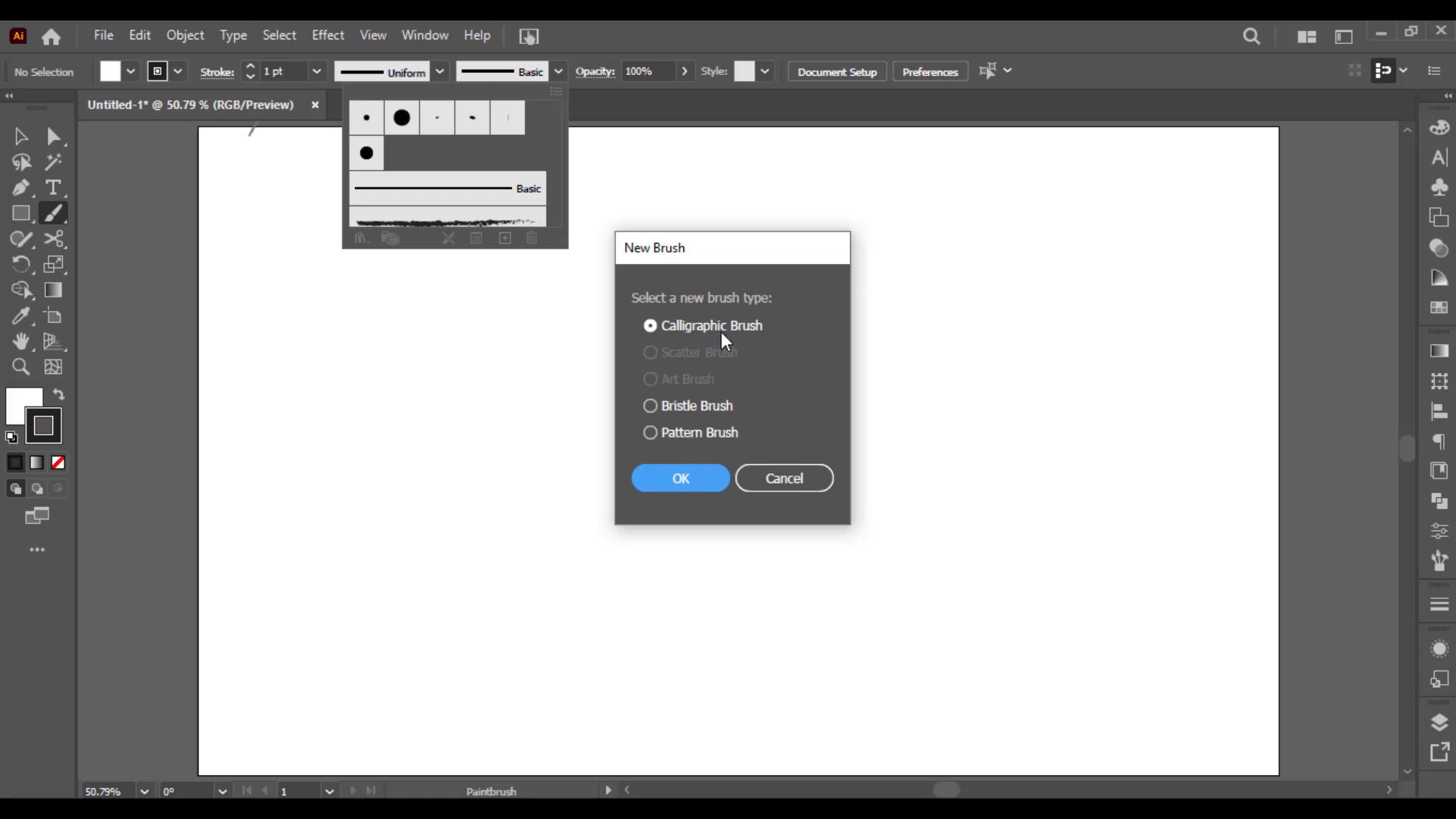
Name the brush 'Calligraphic Brush' and shape its tip to a tilted 41°, 52%-round ellipse.
{"action": "left_click", "coordinate": [704, 483]}
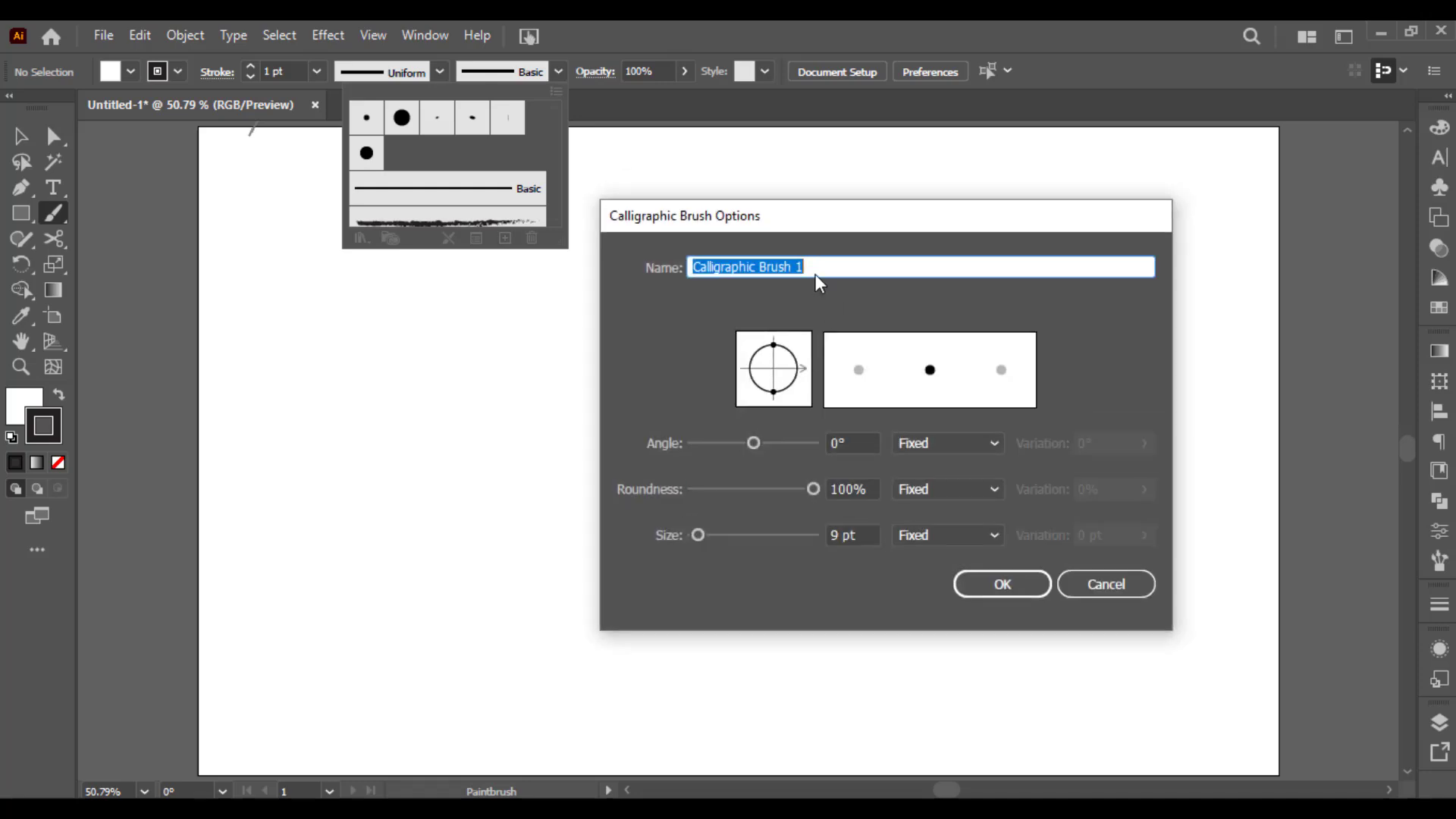
{"action": "double_click", "coordinate": [801, 267]}
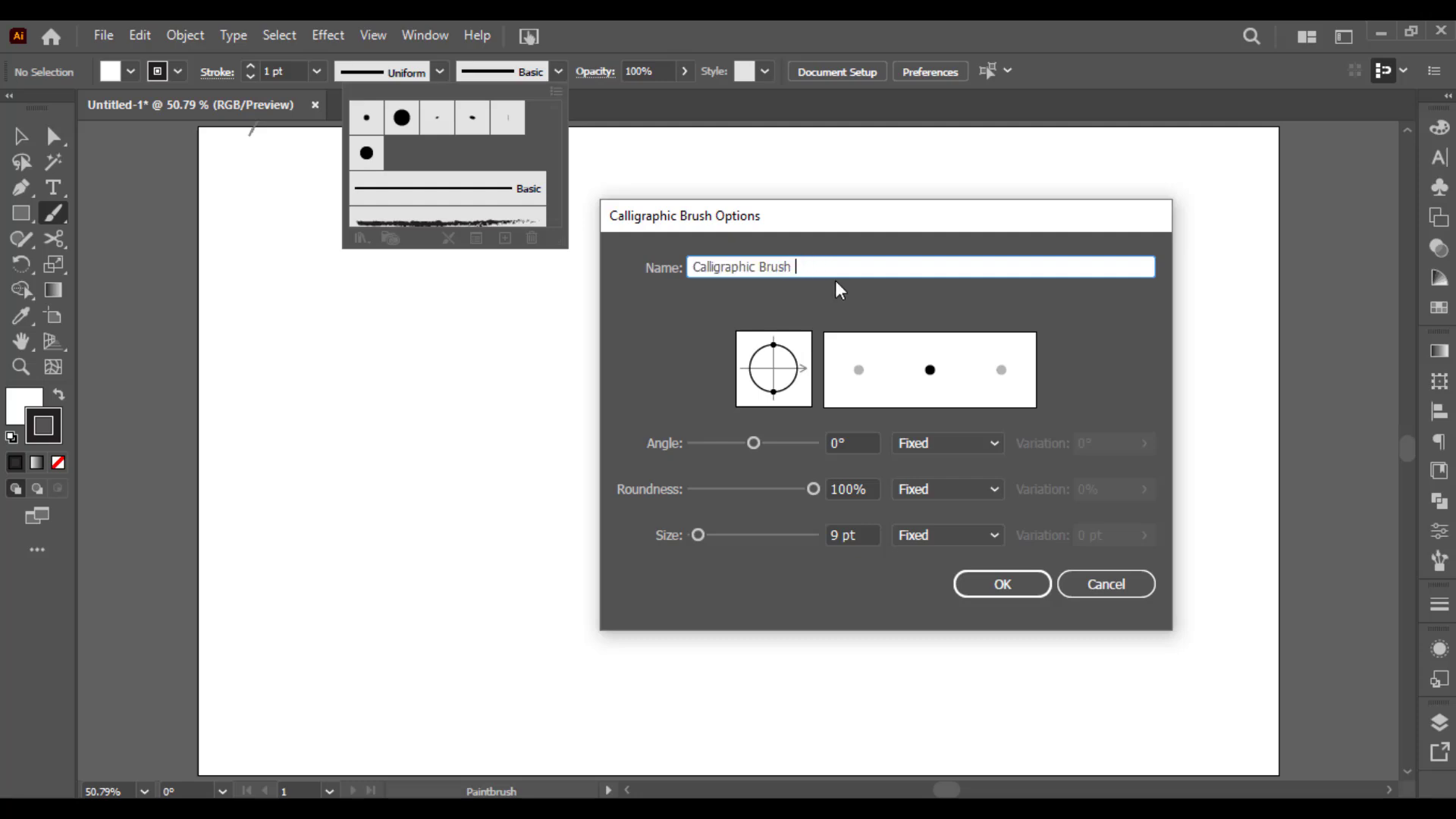
{"action": "left_click_drag", "start_coordinate": [805, 267], "coordinate": [688, 267]}
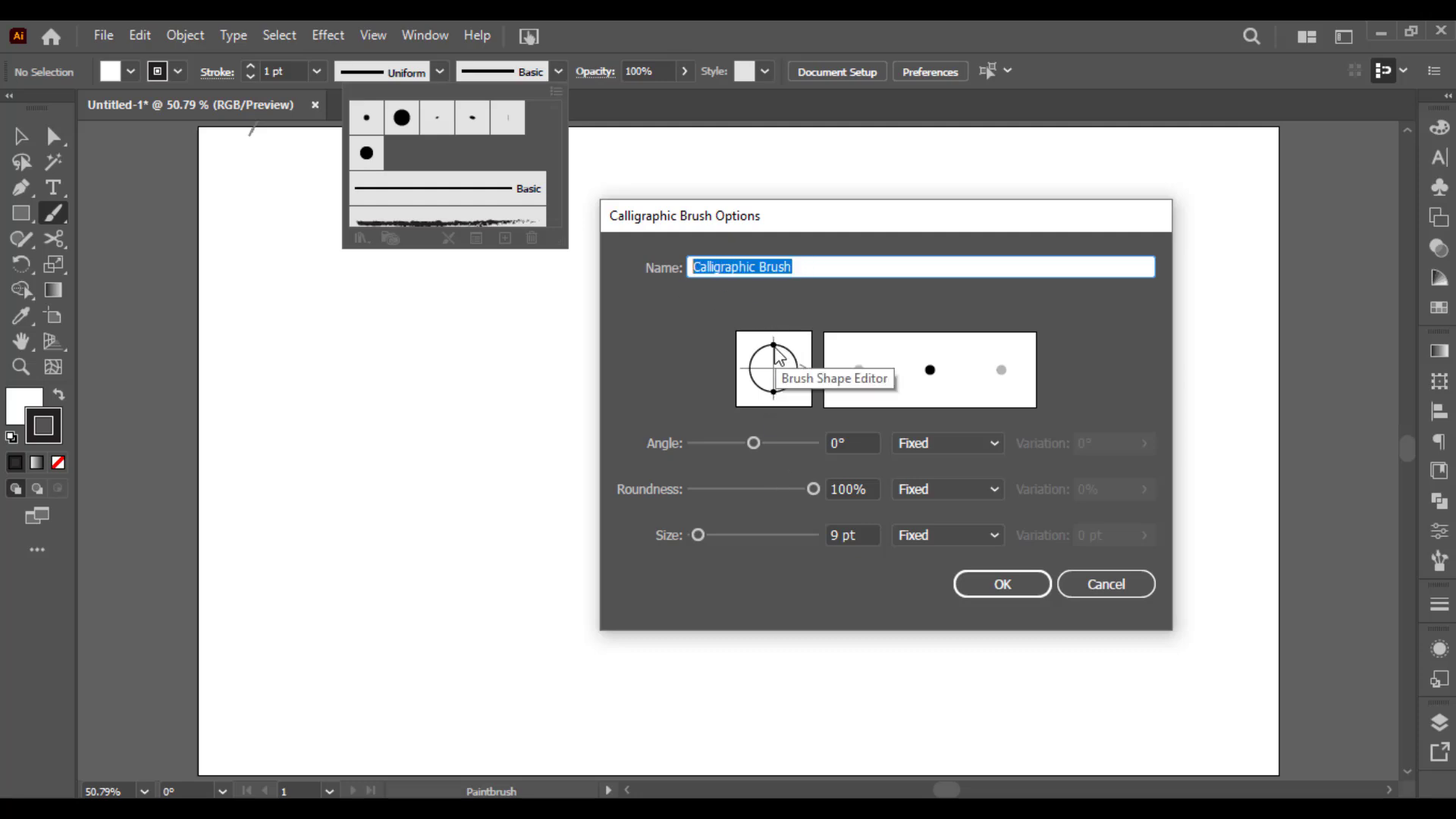
{"action": "left_click_drag", "start_coordinate": [774, 348], "coordinate": [780, 367]}
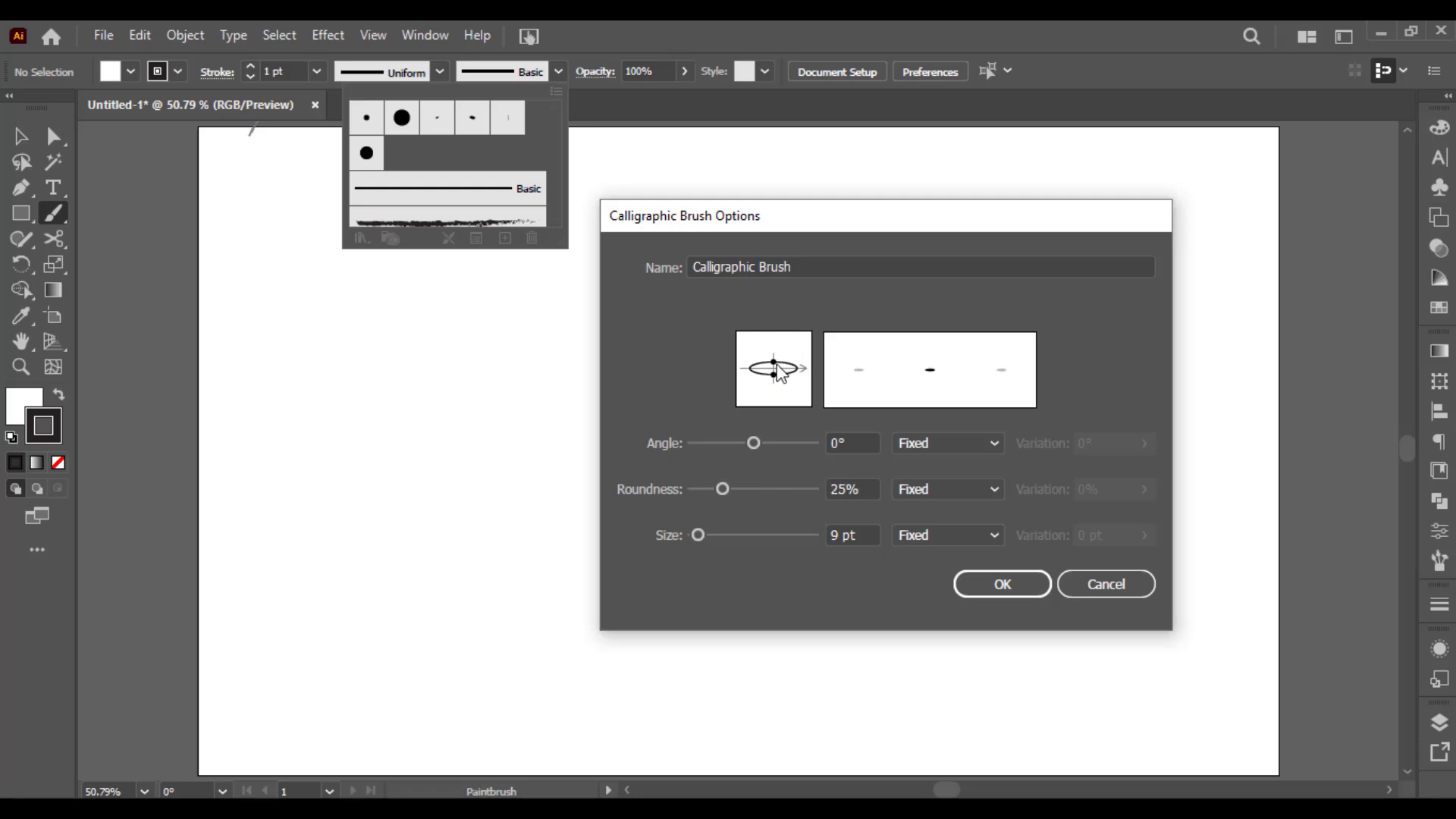
{"action": "left_click_drag", "start_coordinate": [805, 369], "coordinate": [800, 359]}
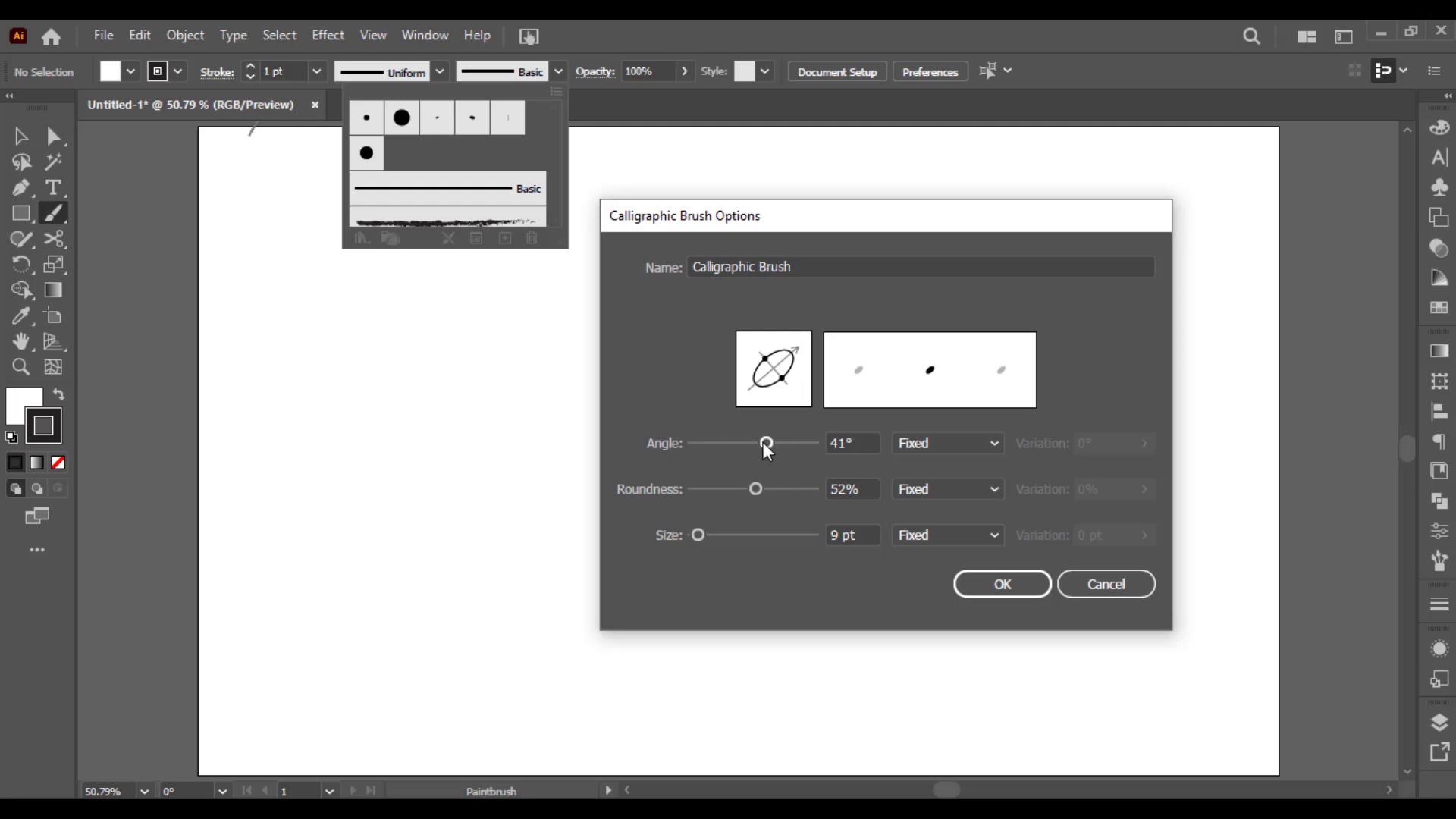
Give the brush a 60° angle, 0% roundness and 30 pt size.
{"action": "left_click", "coordinate": [869, 443]}
{"action": "scroll", "coordinate": [868, 443], "scroll_direction": "up", "scroll_amount": 6}
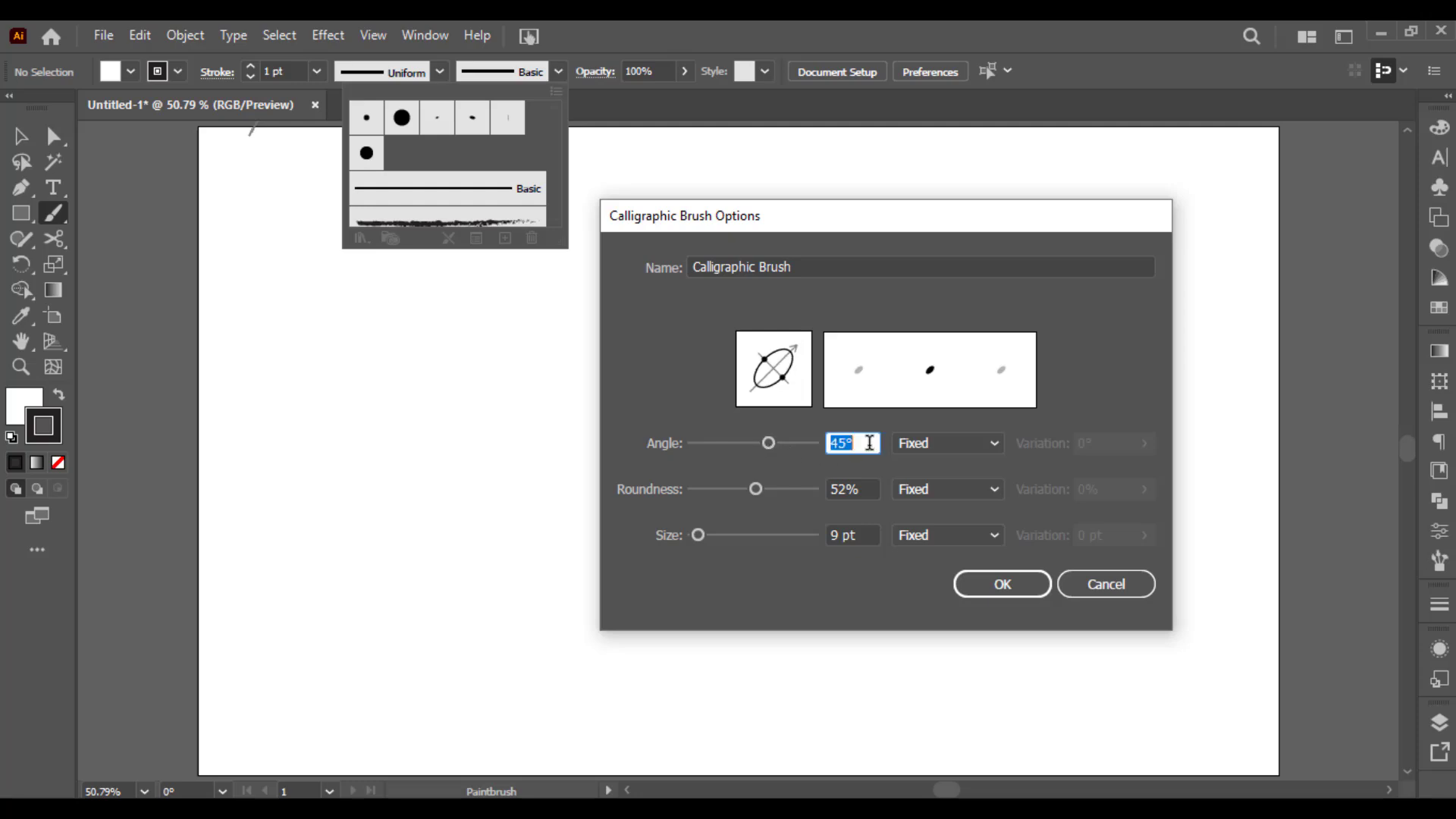
{"action": "scroll", "coordinate": [869, 443], "scroll_direction": "up", "scroll_amount": 6}
{"action": "scroll", "coordinate": [867, 442], "scroll_direction": "up", "scroll_amount": 6}
{"action": "scroll", "coordinate": [868, 442], "scroll_direction": "up", "scroll_amount": 1}
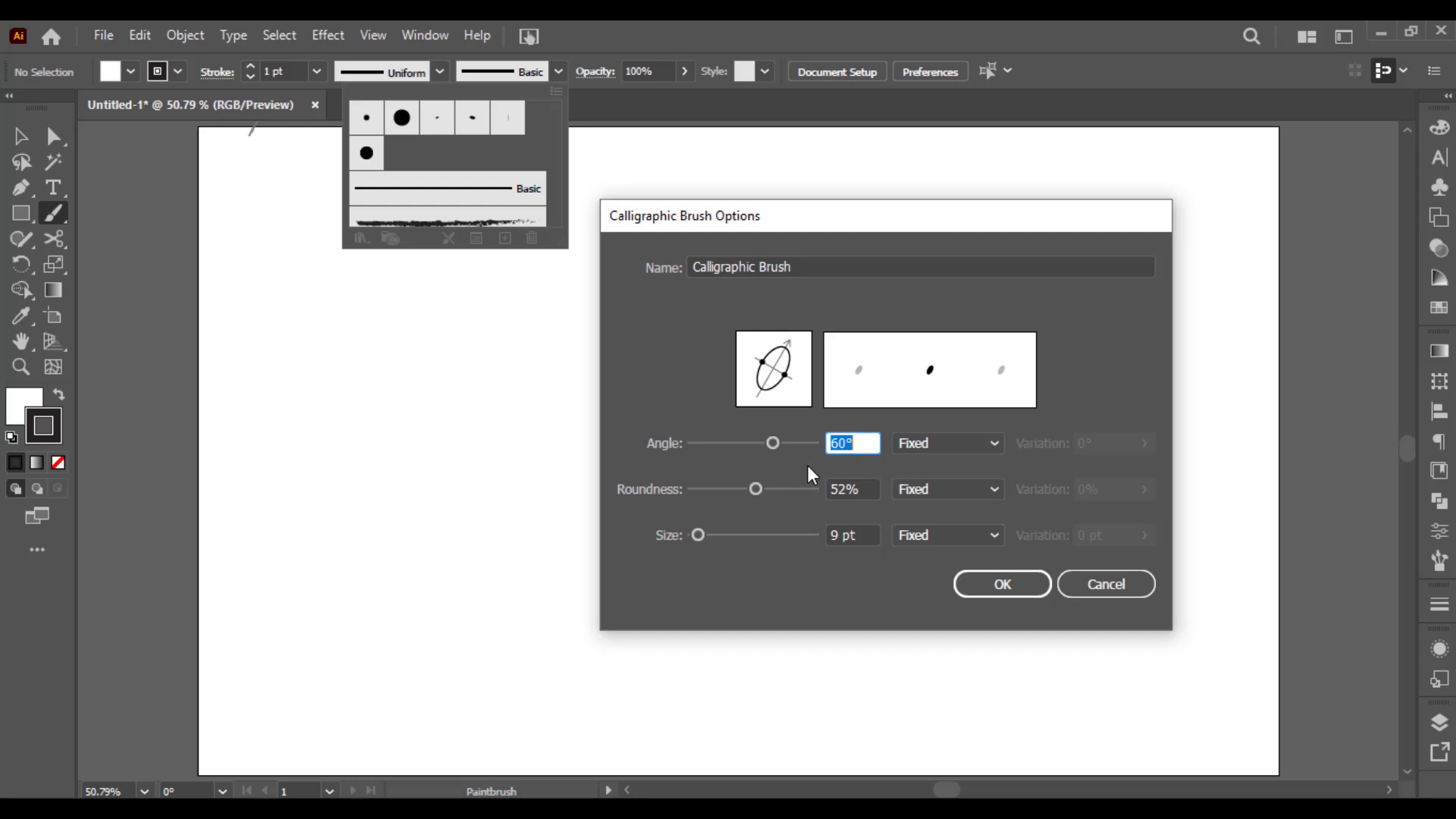
{"action": "left_click_drag", "start_coordinate": [754, 490], "coordinate": [683, 491]}
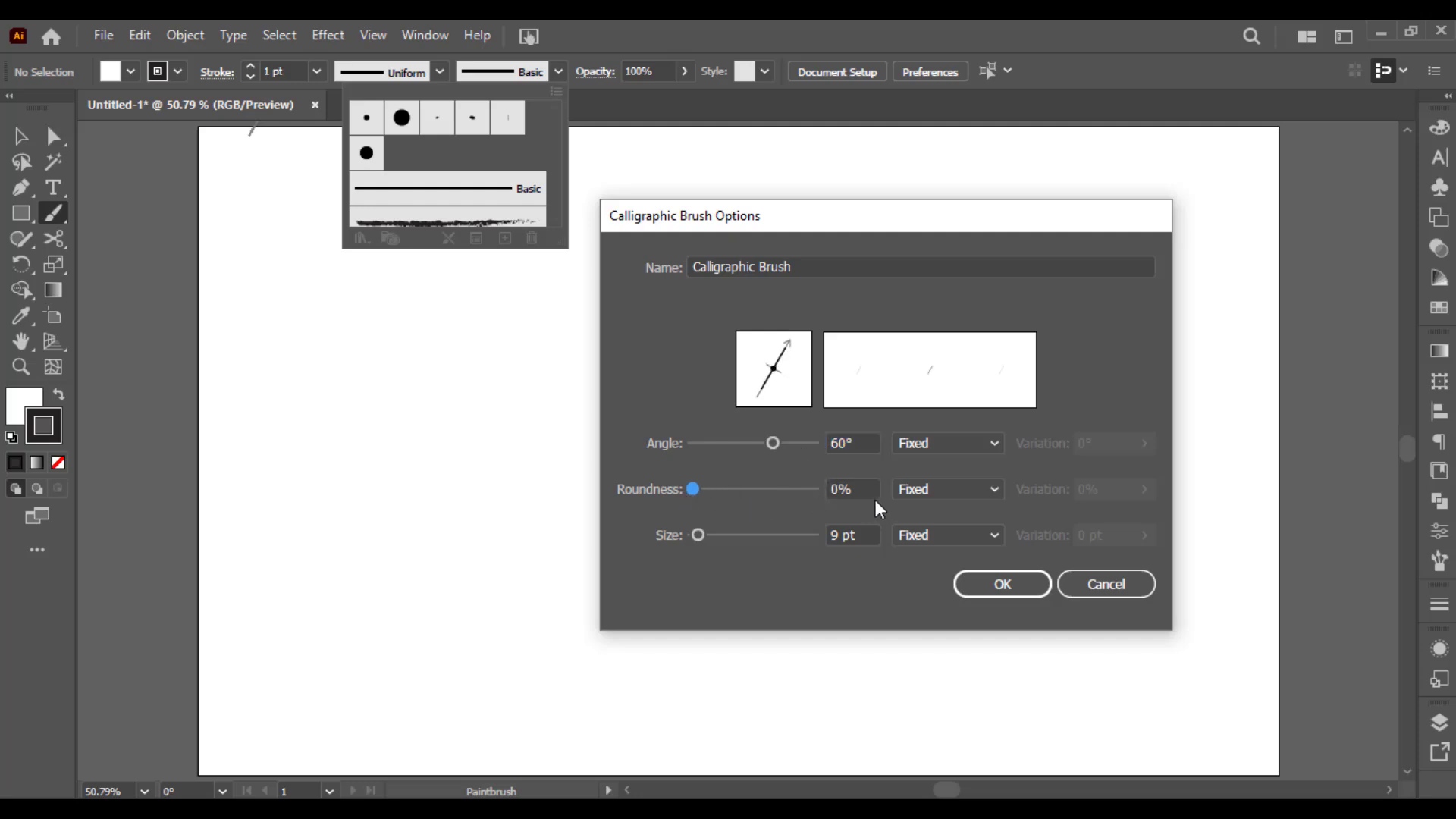
{"action": "left_click", "coordinate": [853, 487]}
{"action": "left_click", "coordinate": [867, 535]}
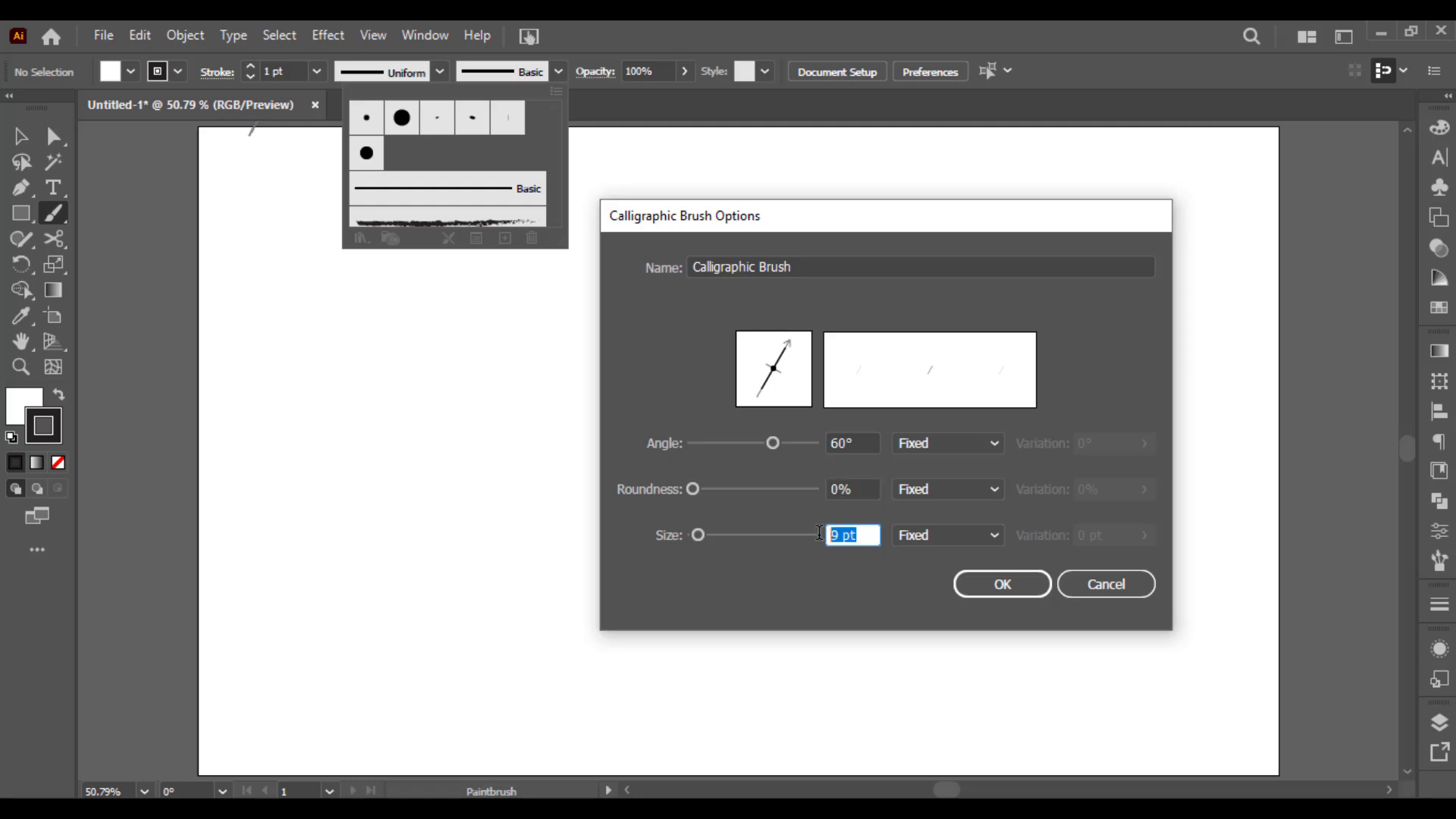
{"action": "scroll", "coordinate": [870, 536], "scroll_direction": "up", "scroll_amount": 9}
{"action": "scroll", "coordinate": [870, 535], "scroll_direction": "up", "scroll_amount": 5}
{"action": "scroll", "coordinate": [869, 535], "scroll_direction": "up", "scroll_amount": 4}
{"action": "scroll", "coordinate": [870, 537], "scroll_direction": "up", "scroll_amount": 3}
{"action": "left_click", "coordinate": [869, 439]}
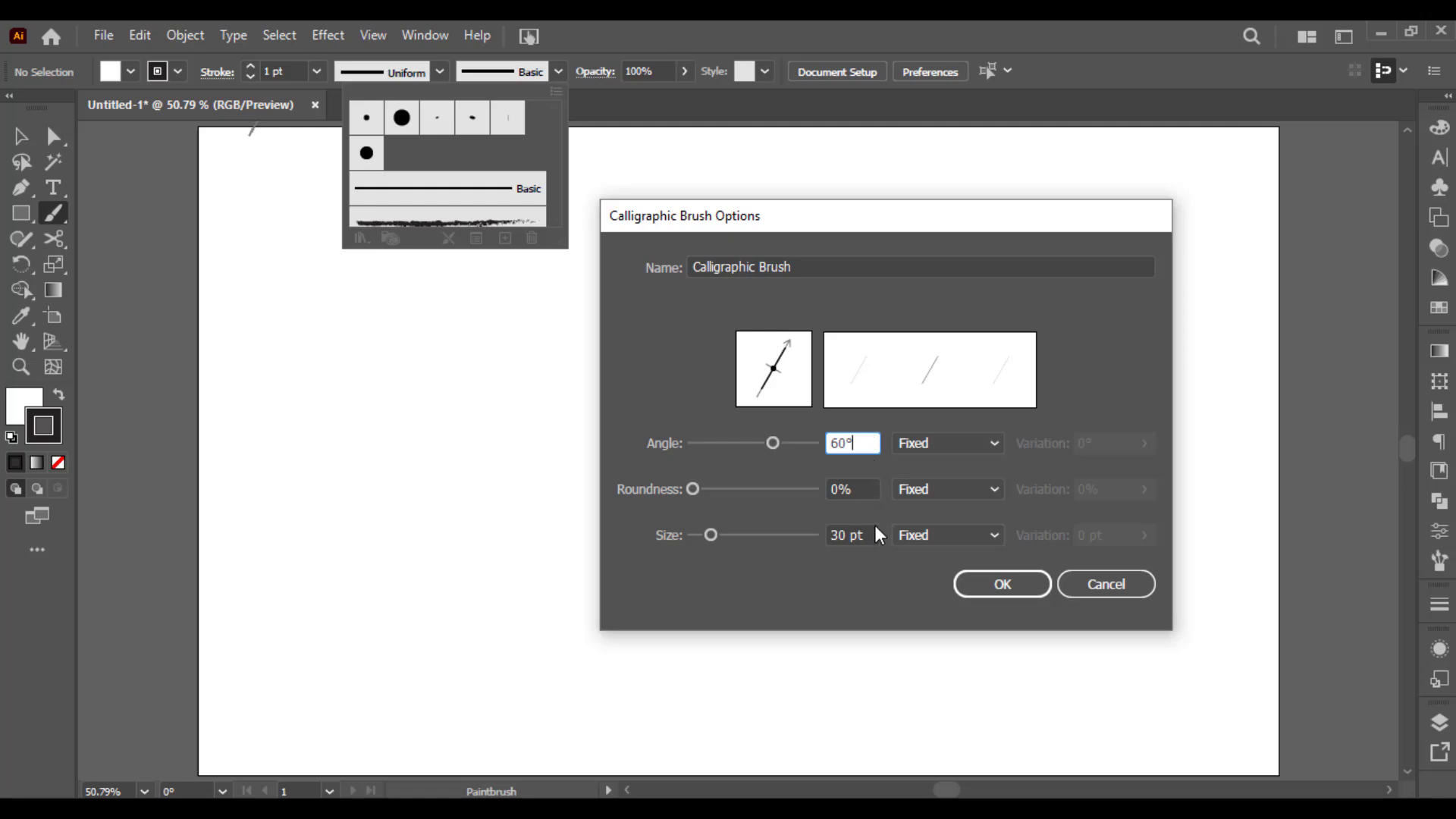
Save the brush, select it, and paint a black calligraphic loop near the artboard centre, undoing the stray stroke.
{"action": "left_click", "coordinate": [1037, 589]}
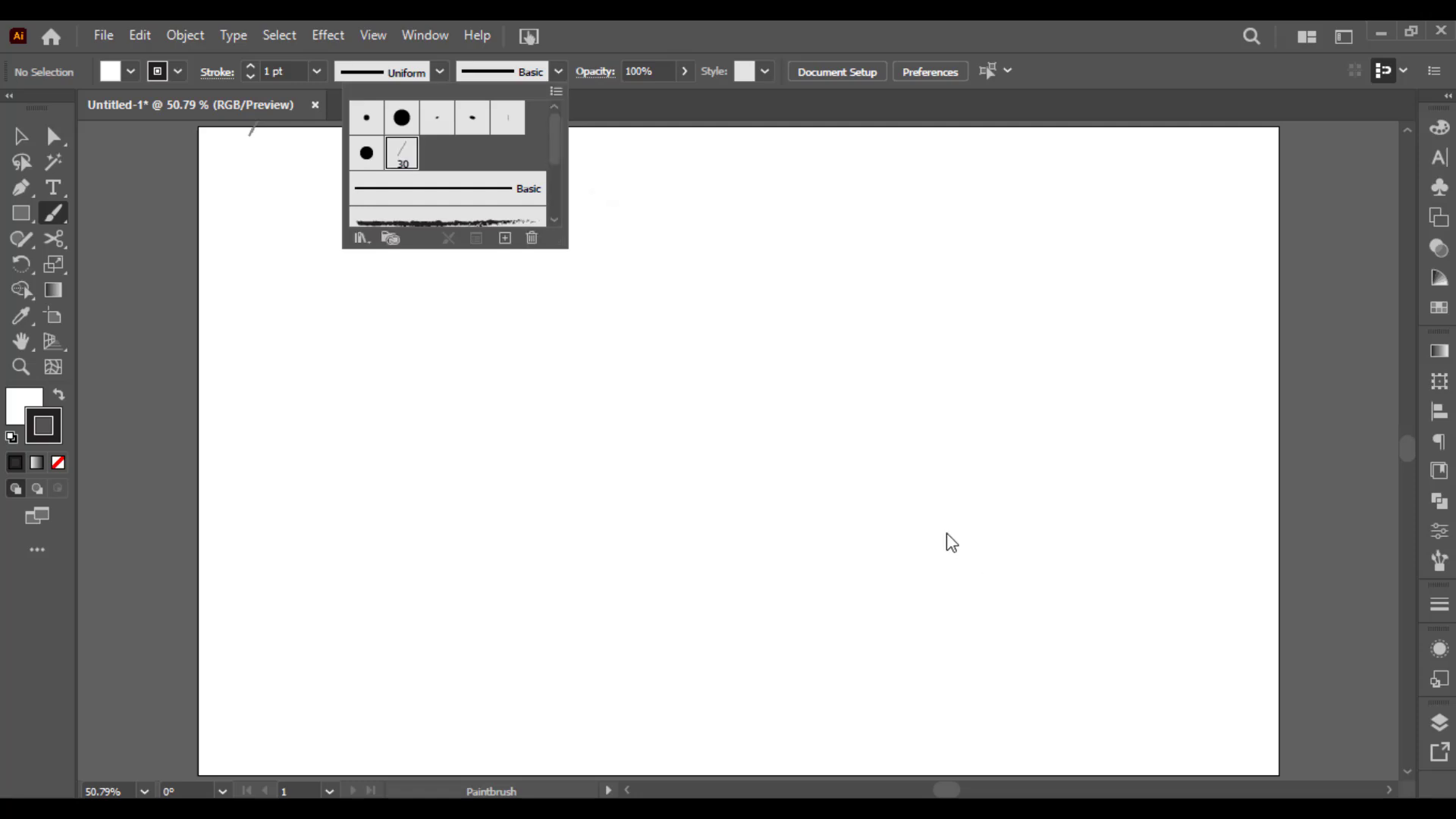
{"action": "left_click", "coordinate": [740, 420]}
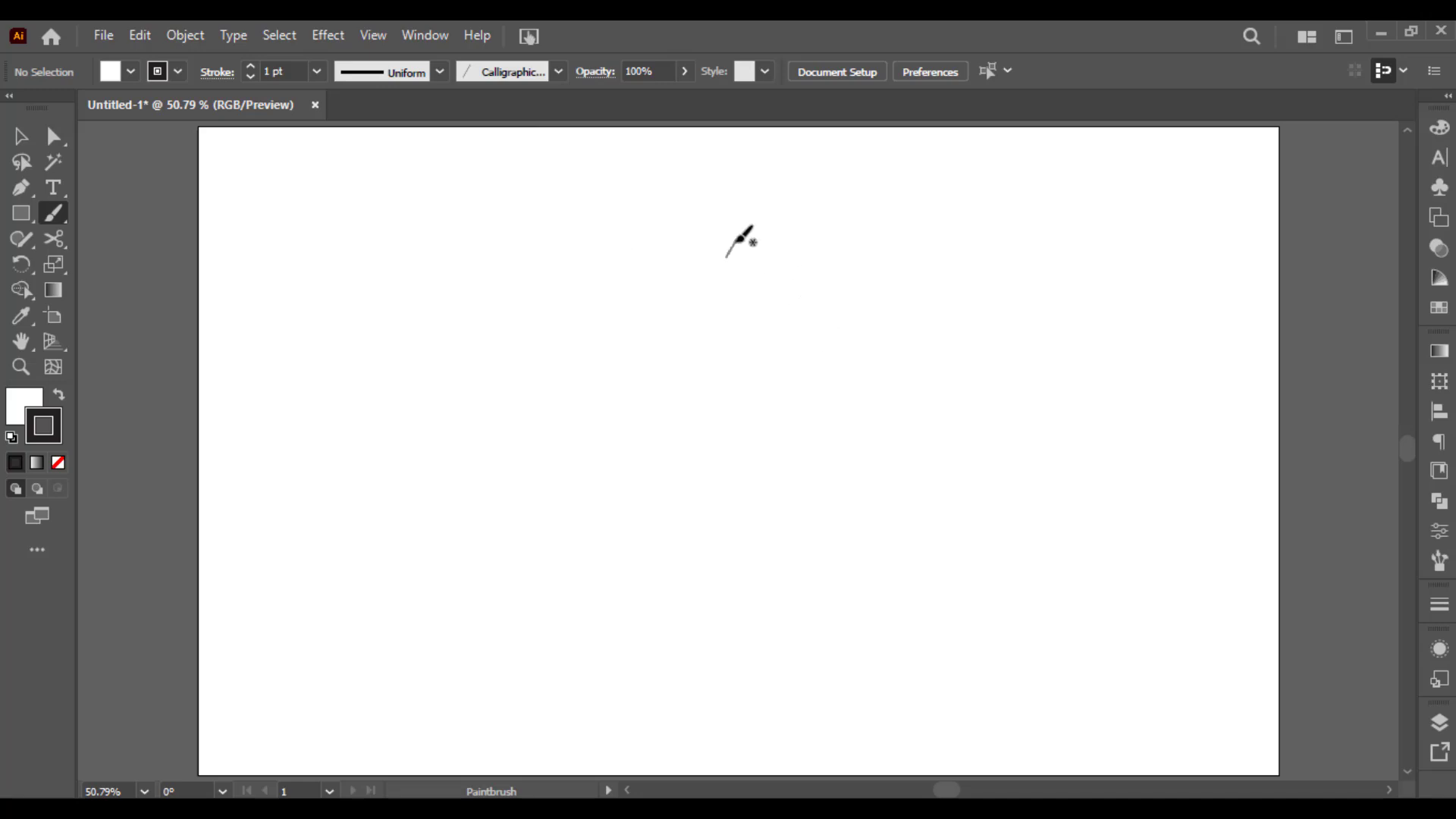
{"action": "mouse_move", "coordinate": [785, 373]}
{"action": "left_mouse_down"}
{"action": "mouse_move", "coordinate": [826, 358]}
{"action": "mouse_move", "coordinate": [655, 400]}
{"action": "left_mouse_up"}
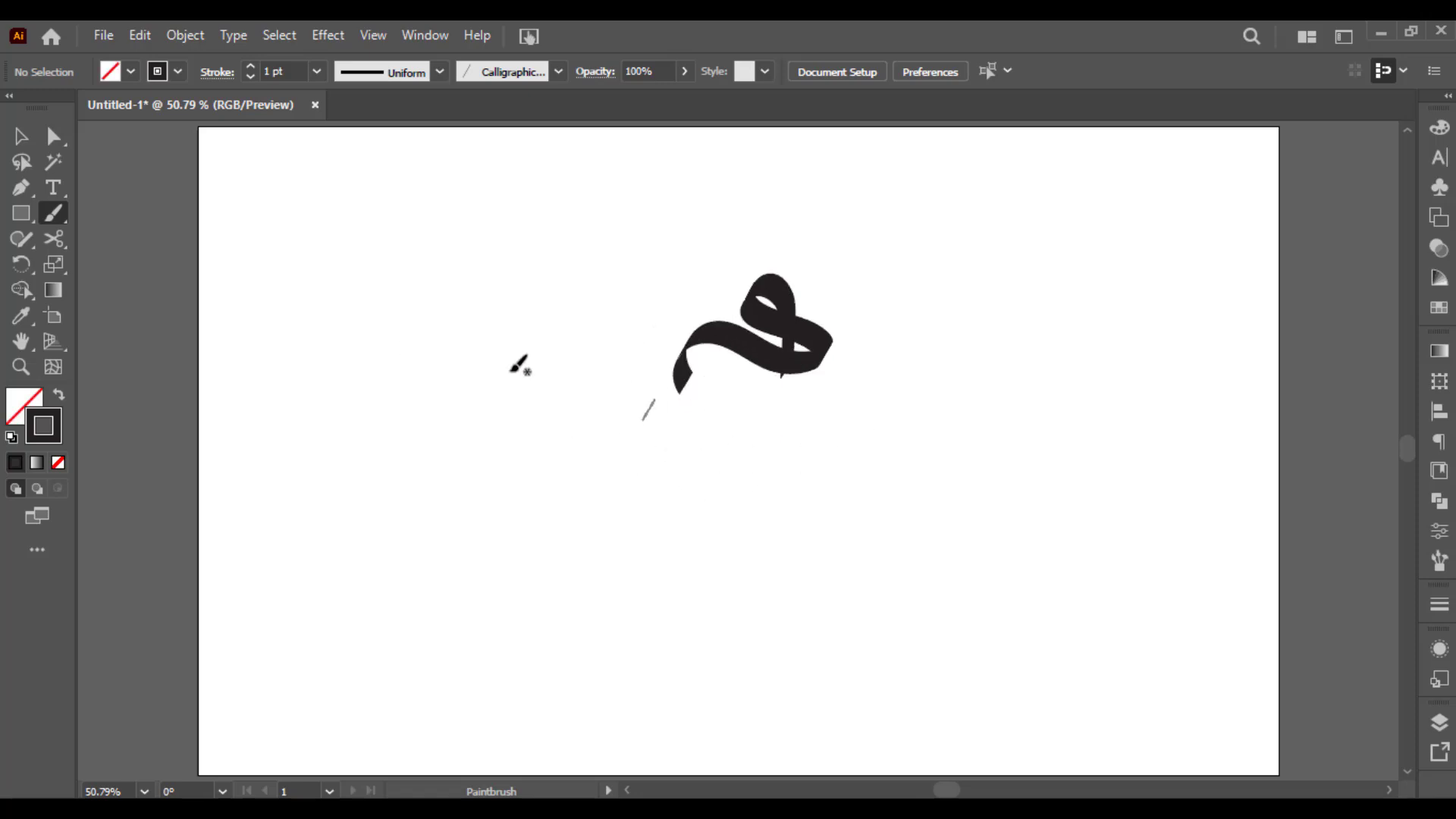
{"action": "key", "text": "ctrl+z"}
{"action": "left_click_drag", "start_coordinate": [426, 247], "coordinate": [440, 233]}
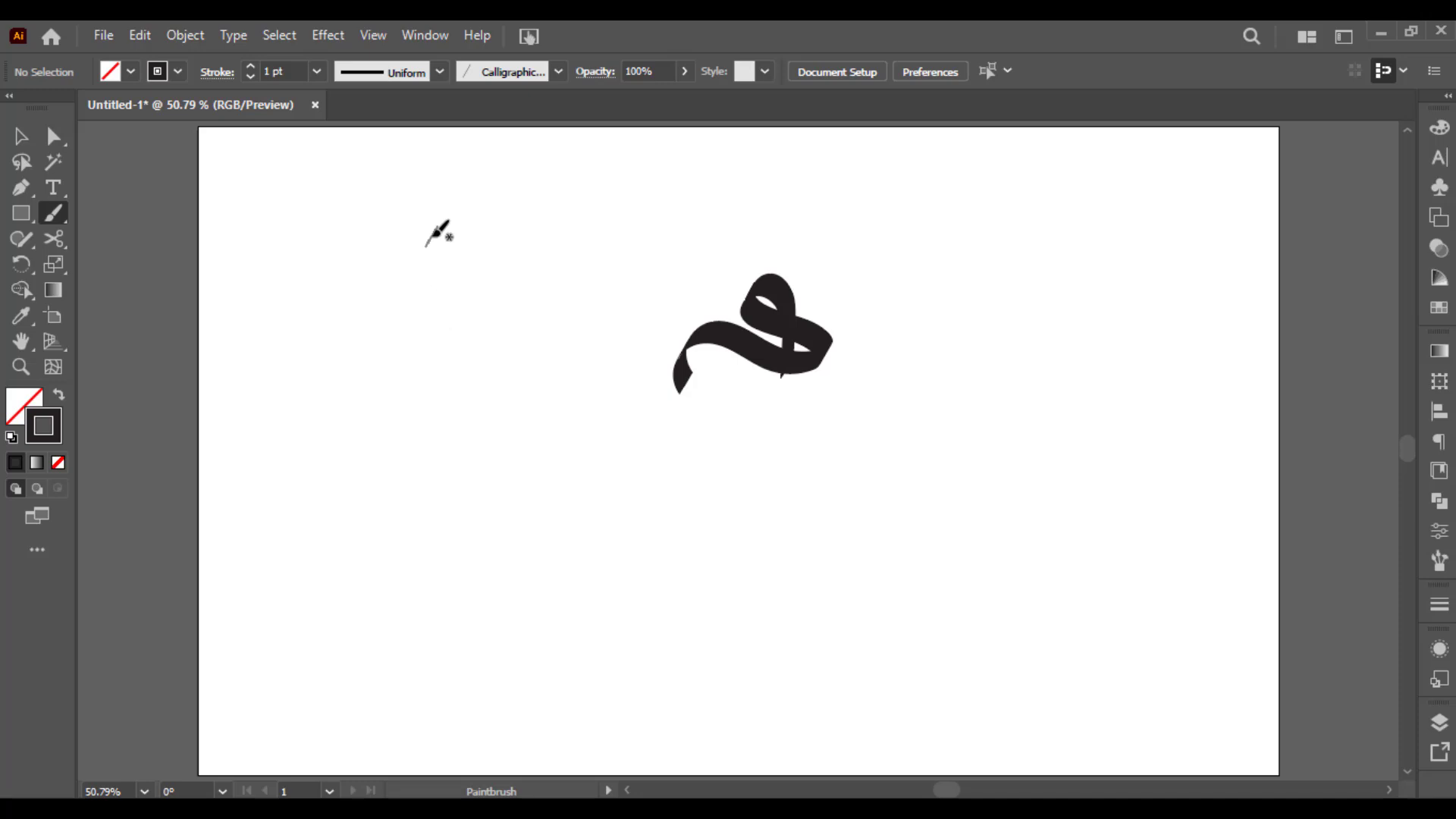